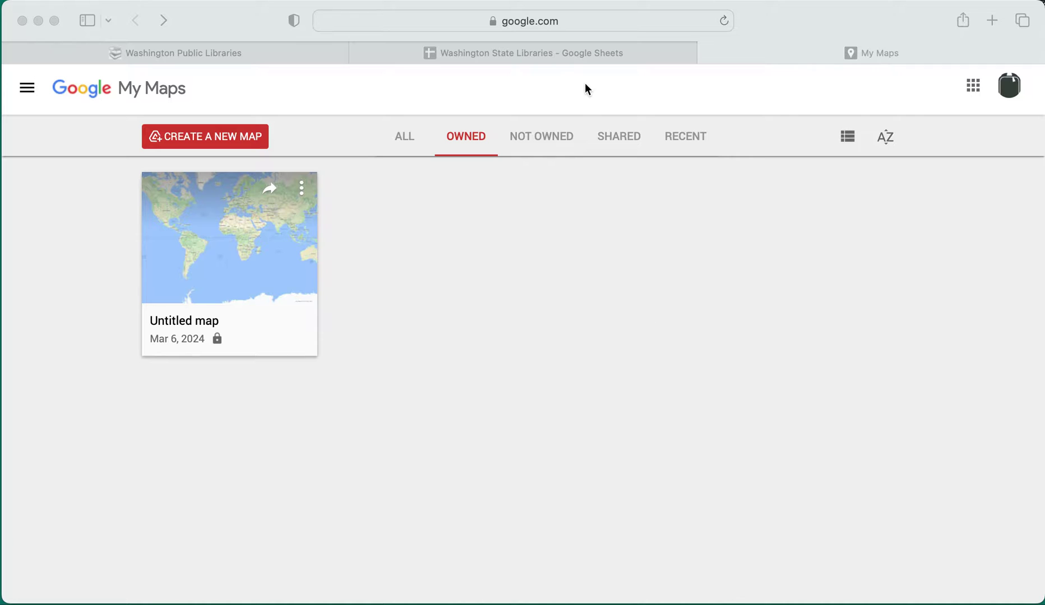
Step: Switch to the Washington State Libraries spreadsheet and scan its rows and columns
click(533, 48)
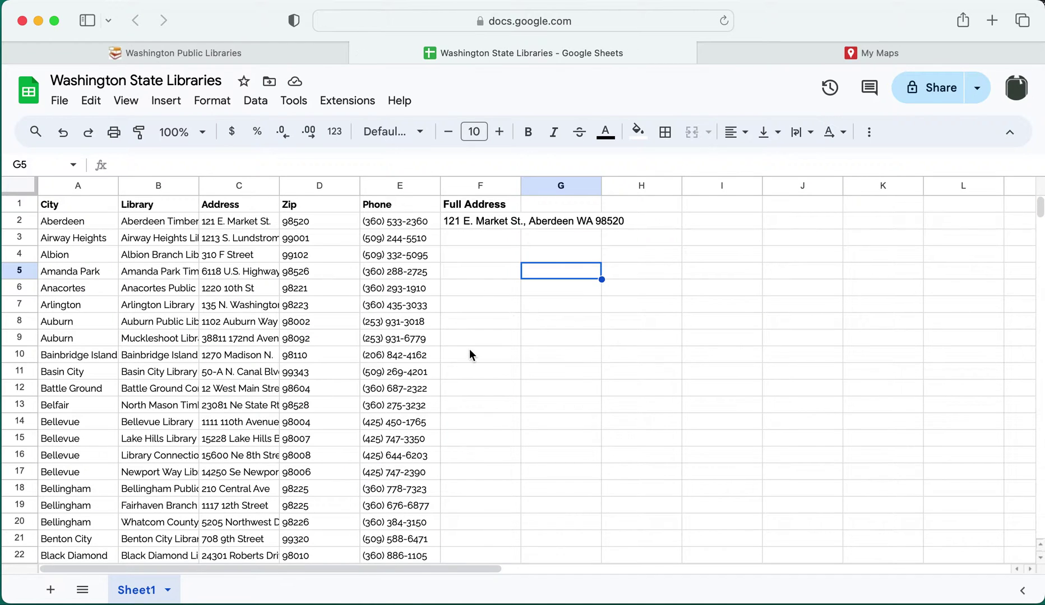
scroll(217, 291, down, 9)
scroll(218, 289, up, 9)
scroll(218, 290, right, 1)
scroll(218, 290, left, 1)
Step: Look over the Washington Public Libraries web page, then return to the spreadsheet
click(156, 61)
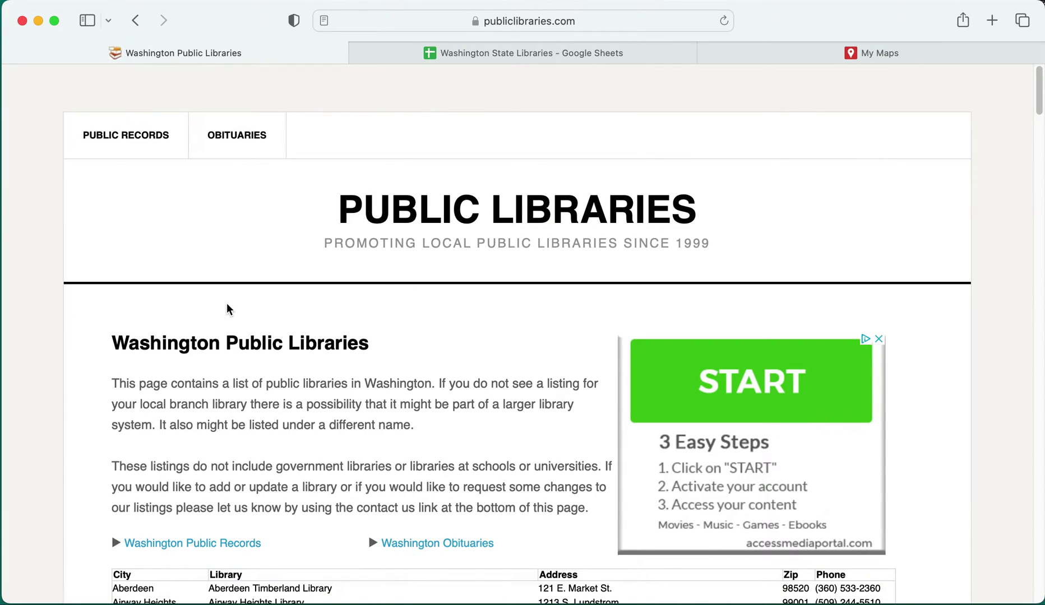
scroll(378, 275, down, 10)
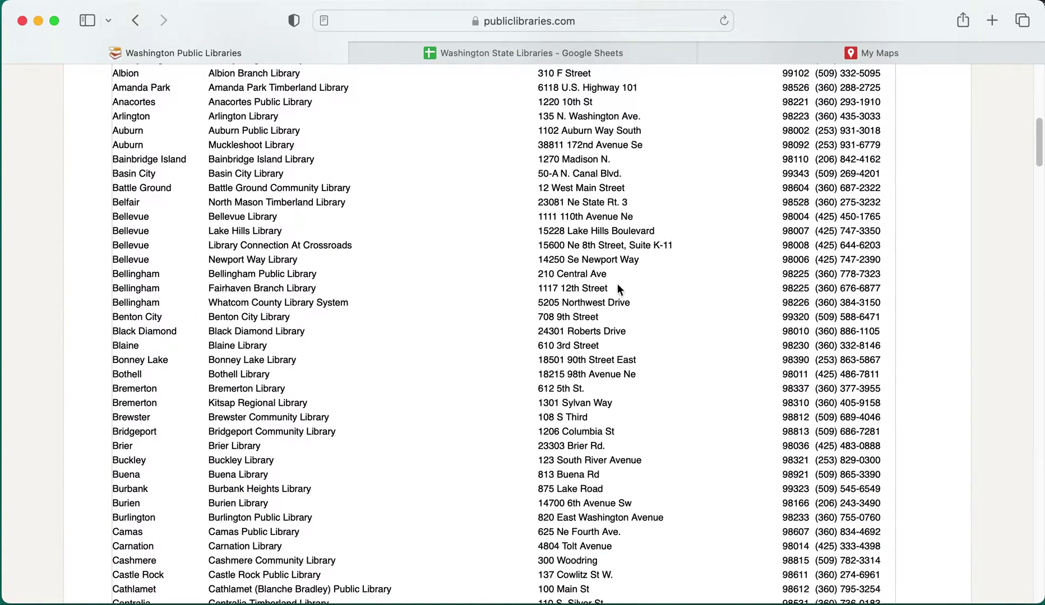
click(480, 55)
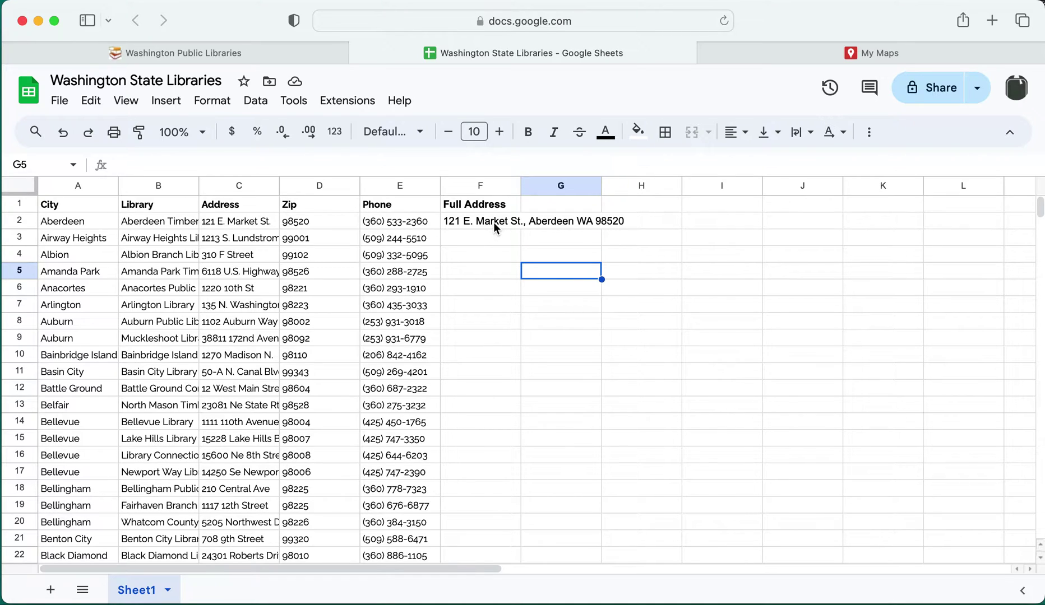
Step: Inspect the city in A2, the phone number in E2 and the =concatenate formula in F2
click(63, 223)
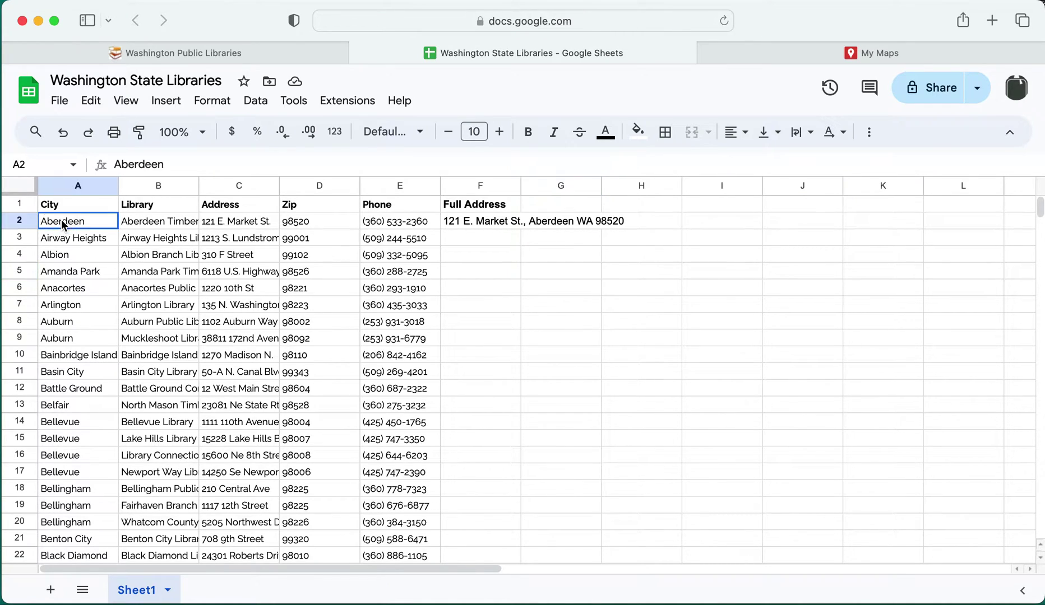
click(429, 225)
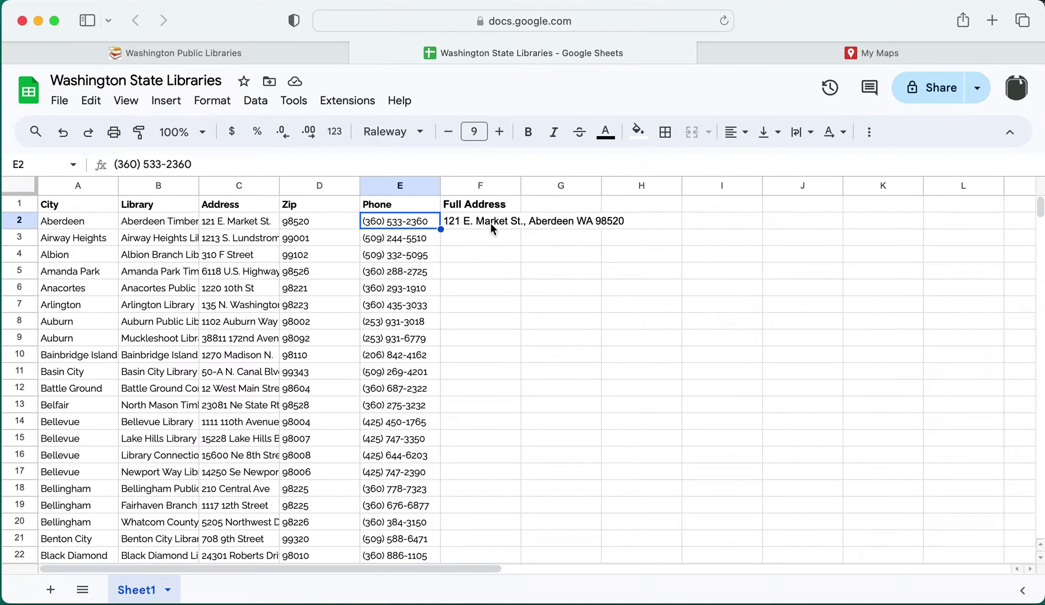
click(491, 223)
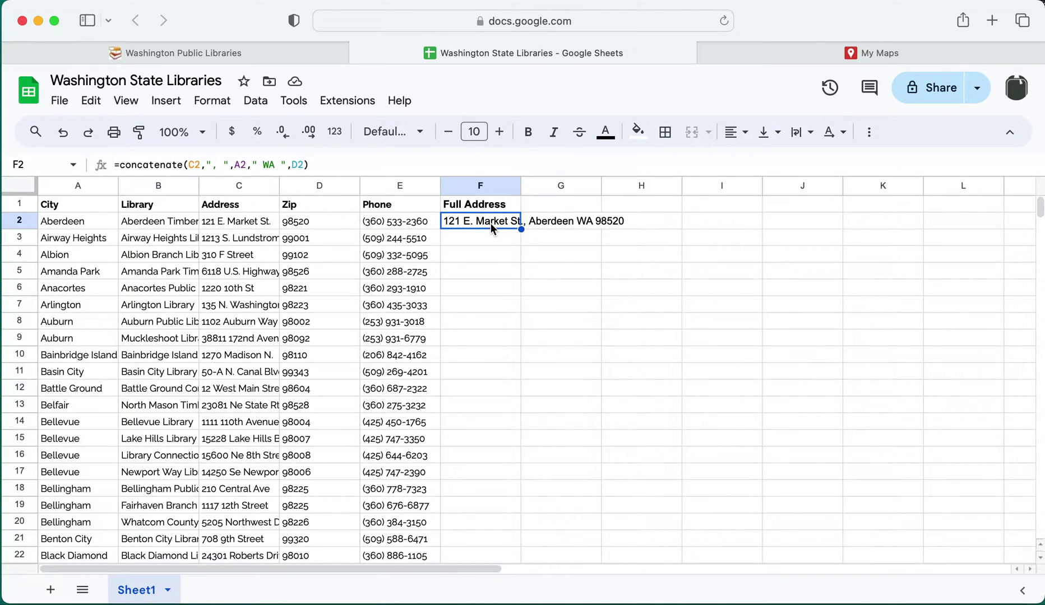
Step: Fill the F2 full-address formula down column F and scroll to verify the results
double_click(520, 228)
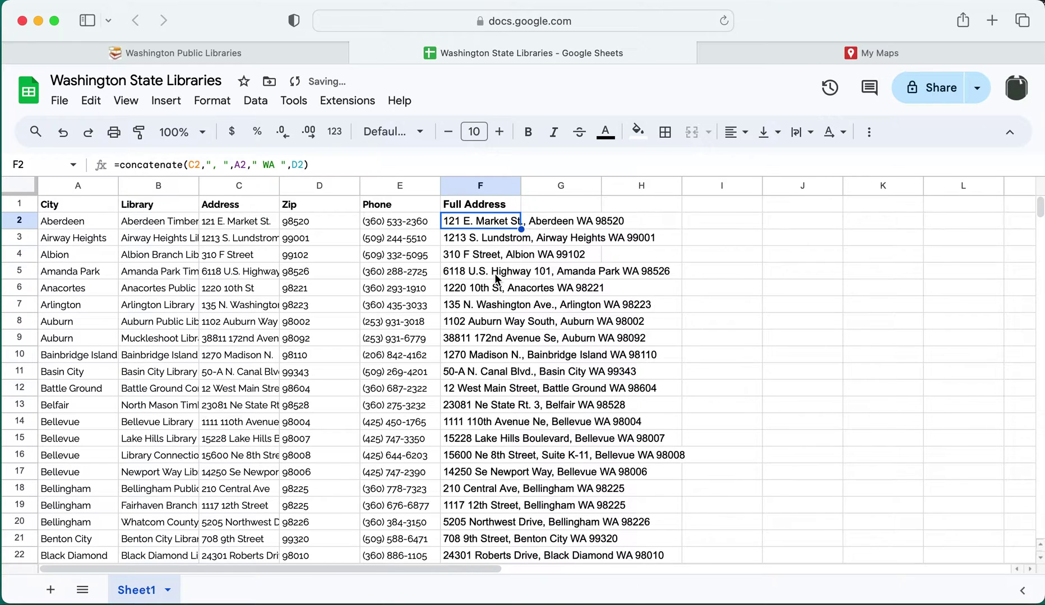
scroll(494, 273, down, 20)
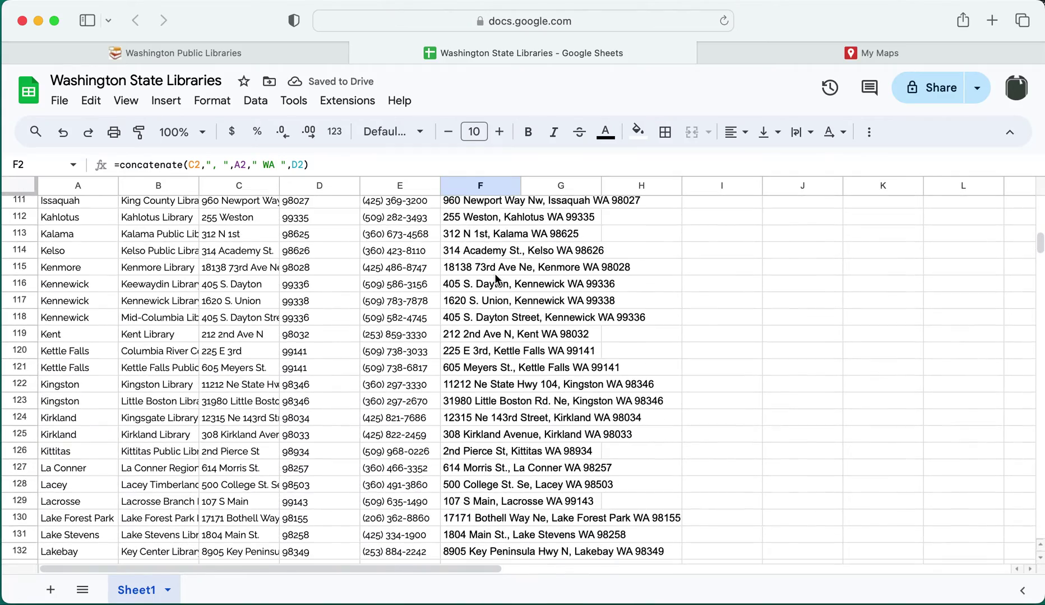
scroll(494, 276, down, 15)
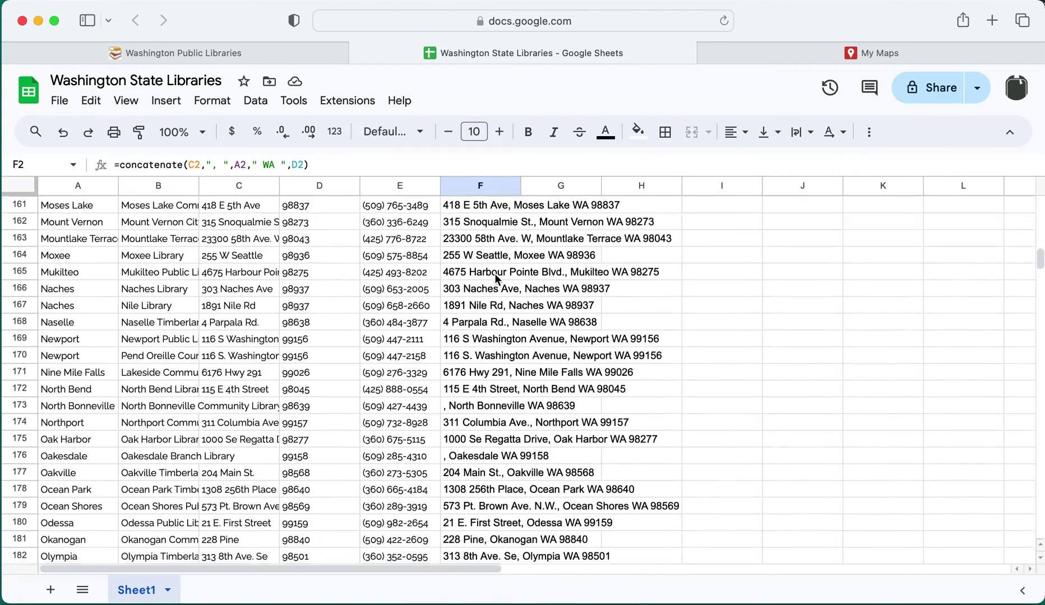
scroll(494, 273, down, 3)
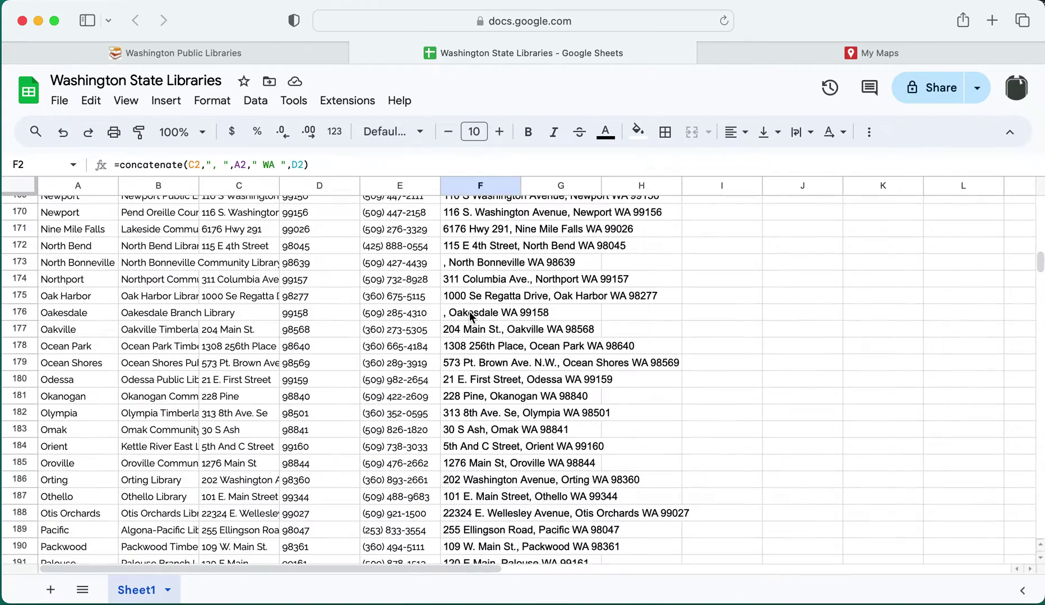
scroll(469, 317, down, 15)
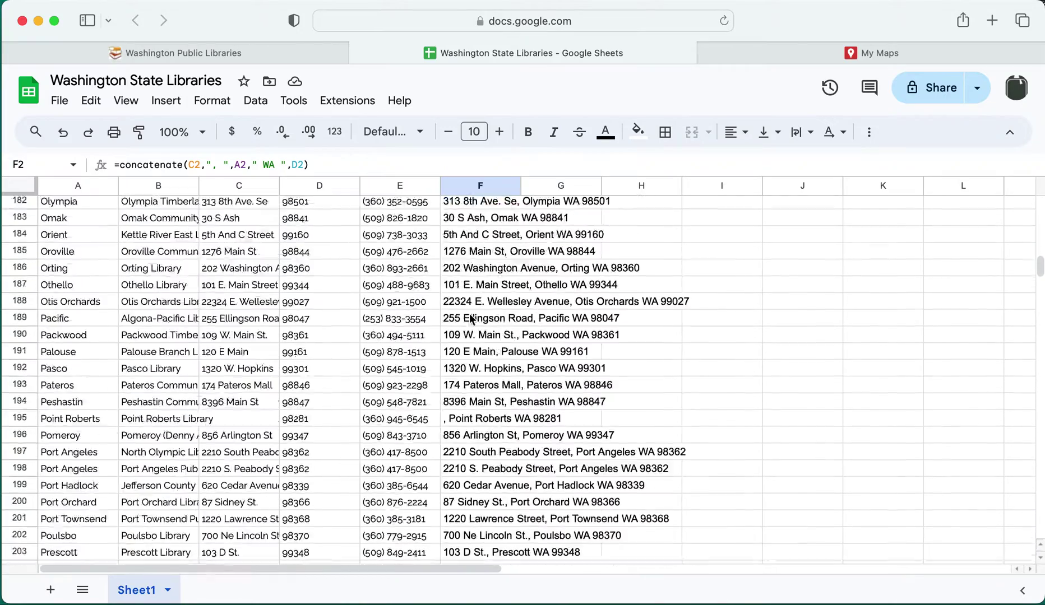
scroll(469, 318, down, 5)
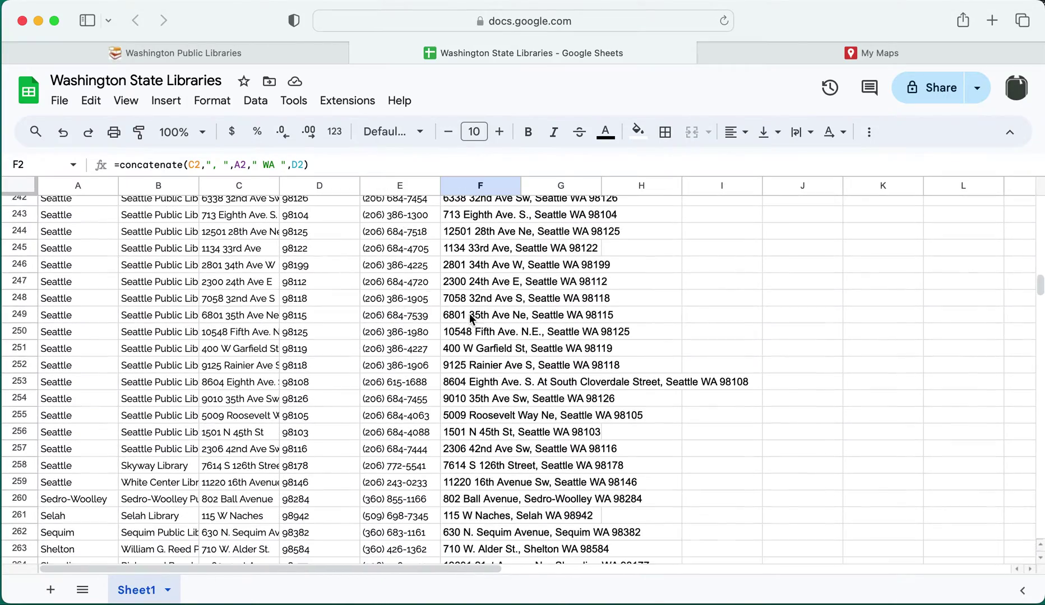
click(824, 51)
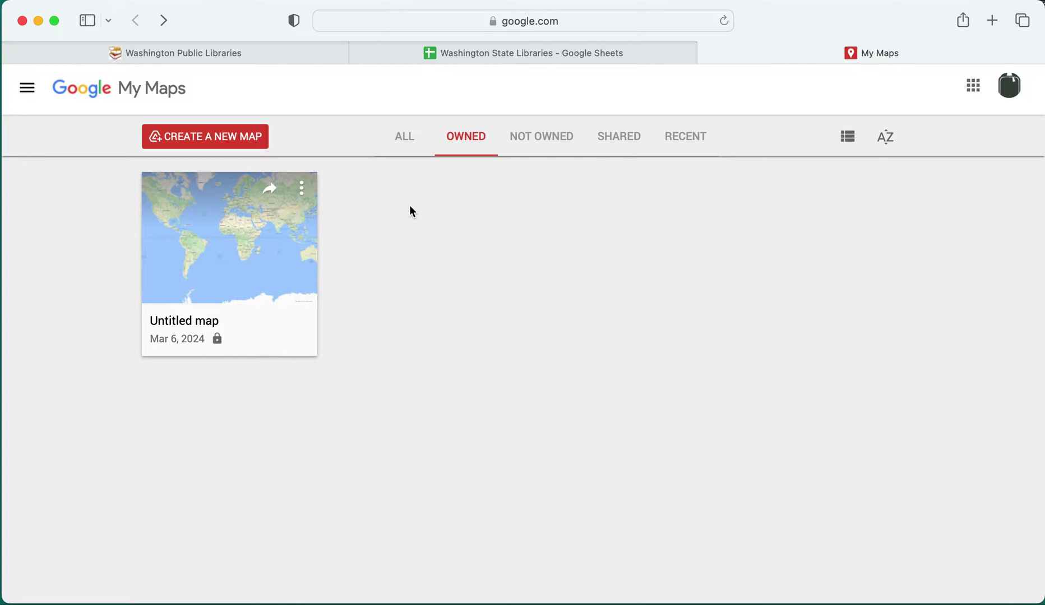
Step: Create a new blank My Maps map, confirming the Drive notice
click(223, 144)
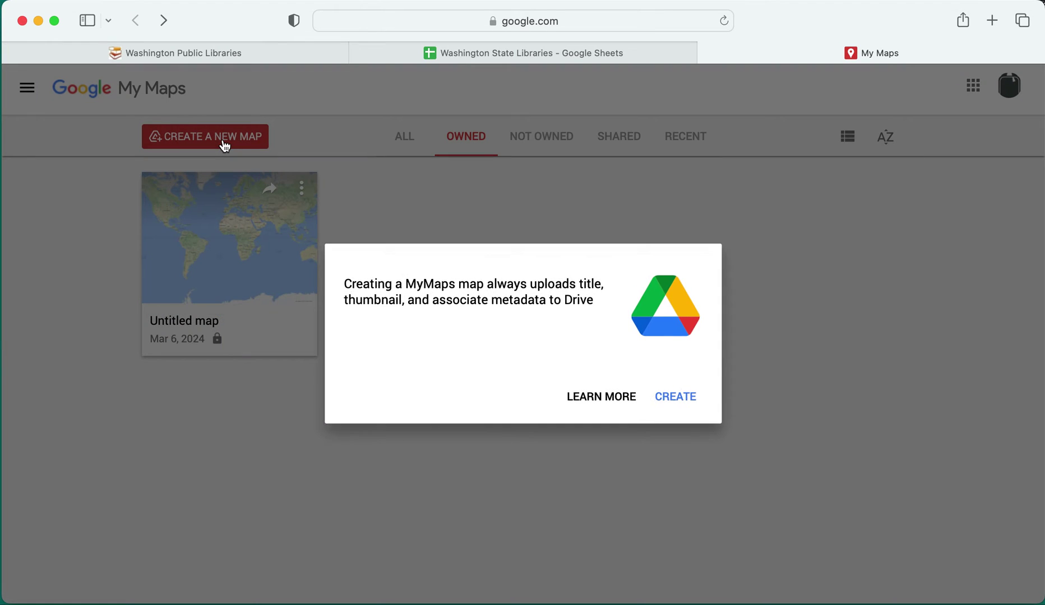
click(682, 397)
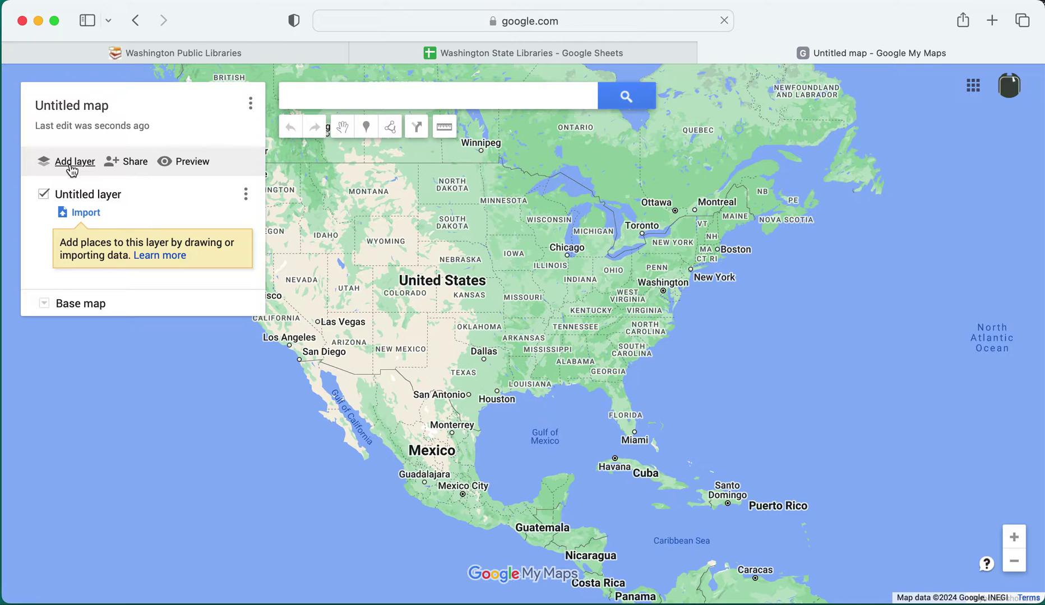
Step: Import the library addresses spreadsheet from Google Drive into the untitled layer
click(86, 212)
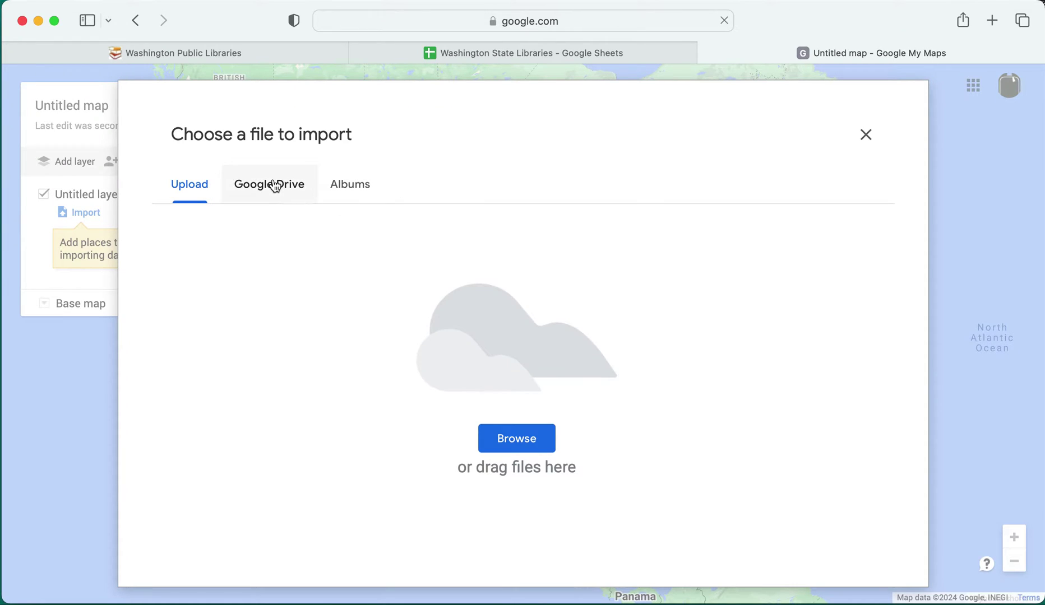
click(274, 185)
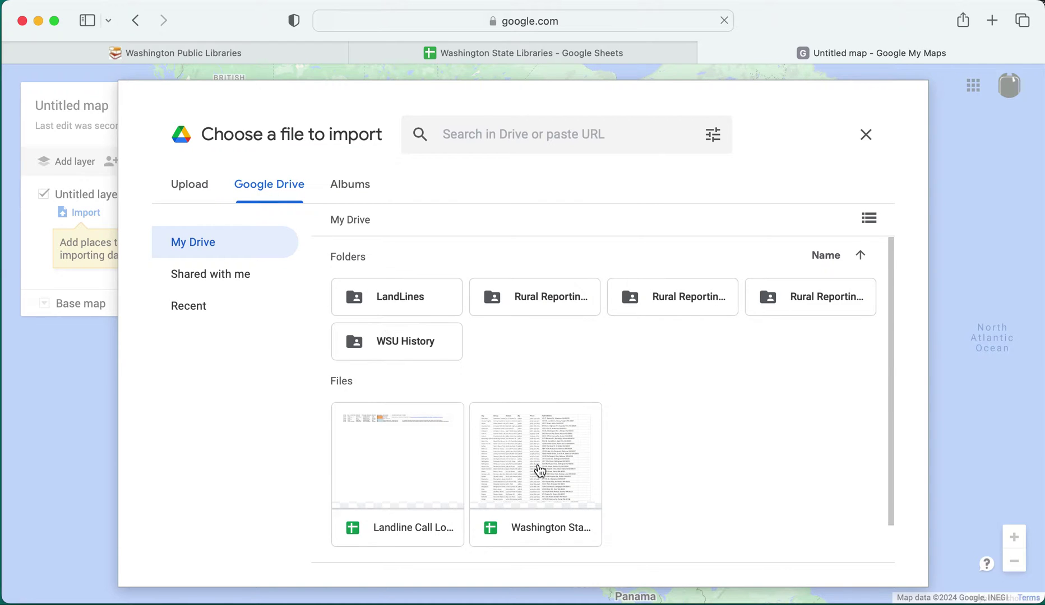
click(540, 472)
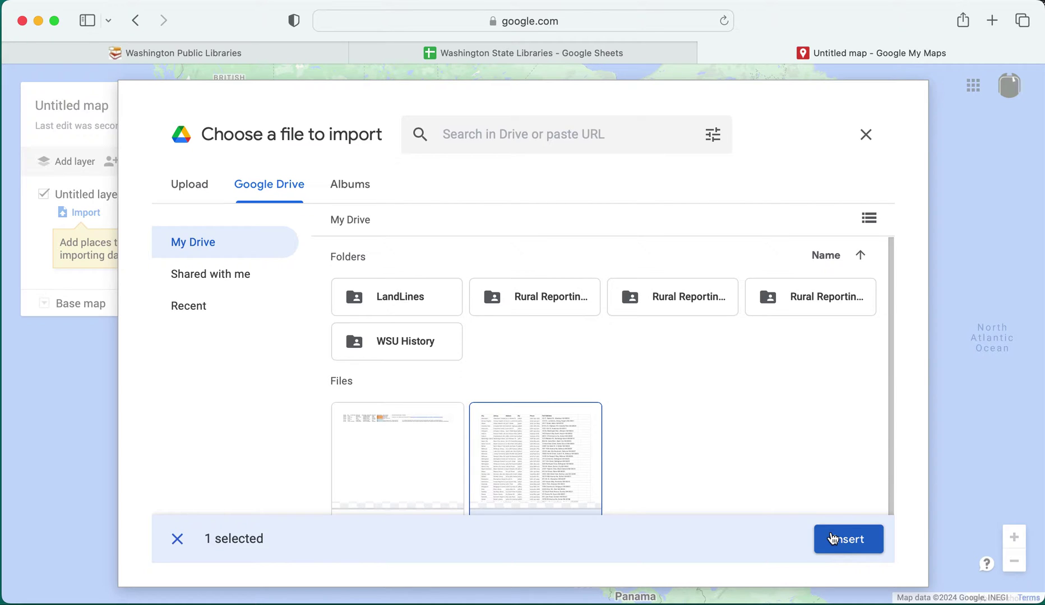
click(832, 539)
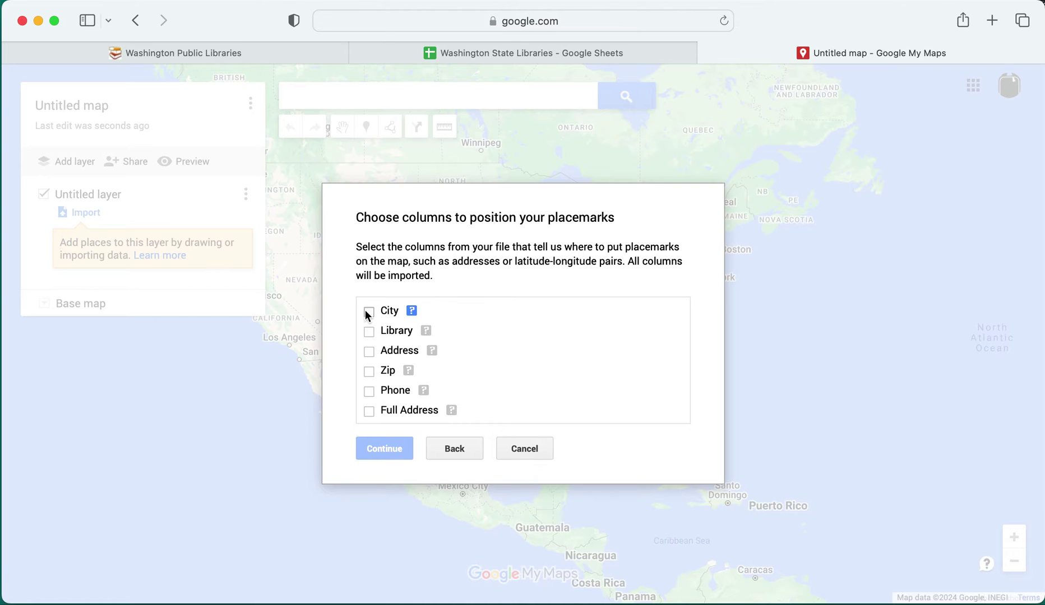
Step: Position placemarks by the Full Address column and title markers with the Library column
click(369, 412)
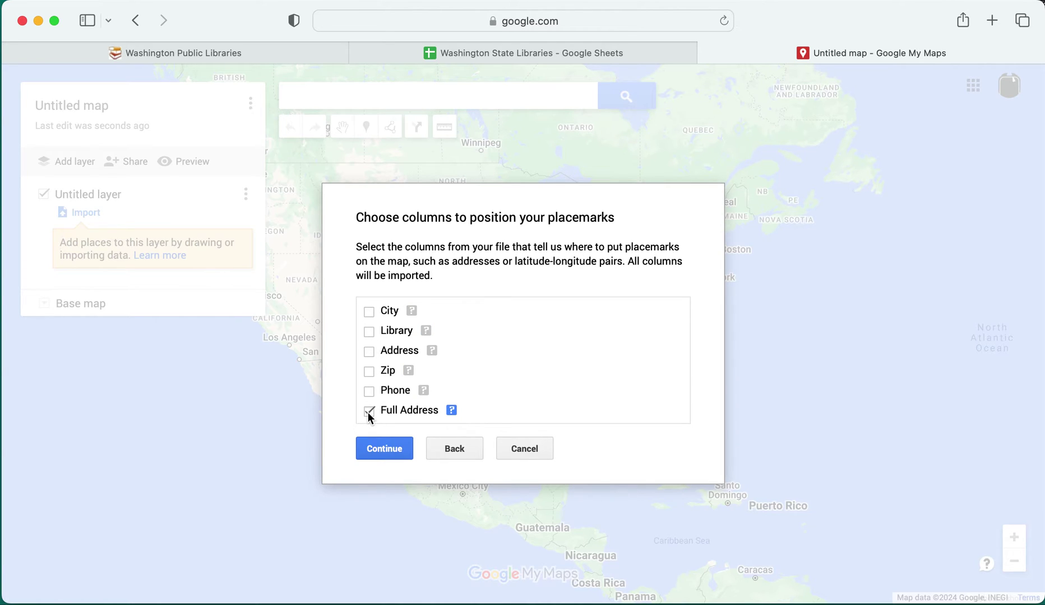
click(509, 50)
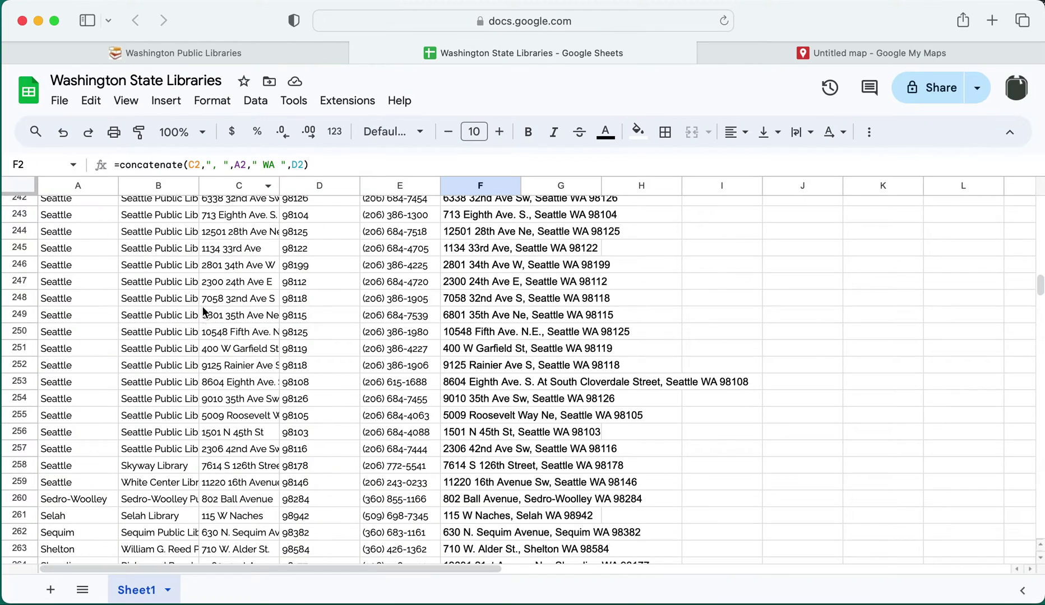
scroll(205, 312, up, 20)
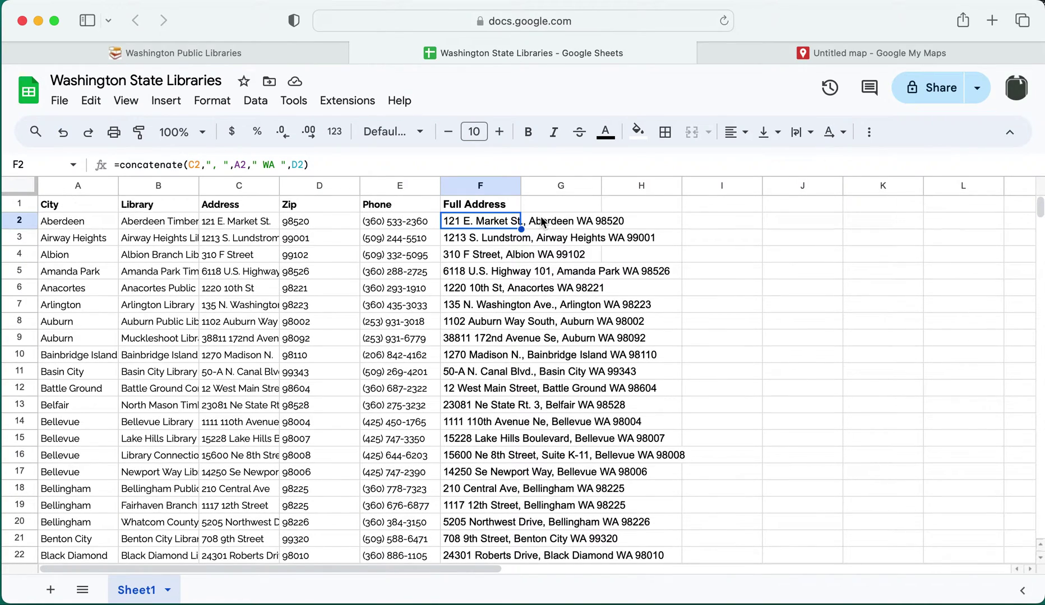
click(849, 44)
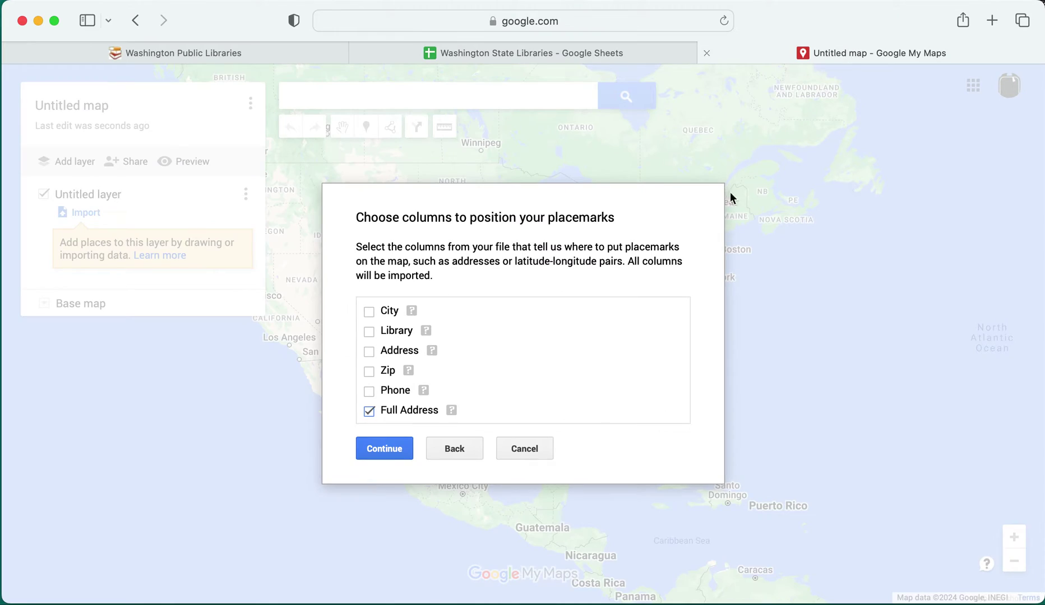
click(392, 450)
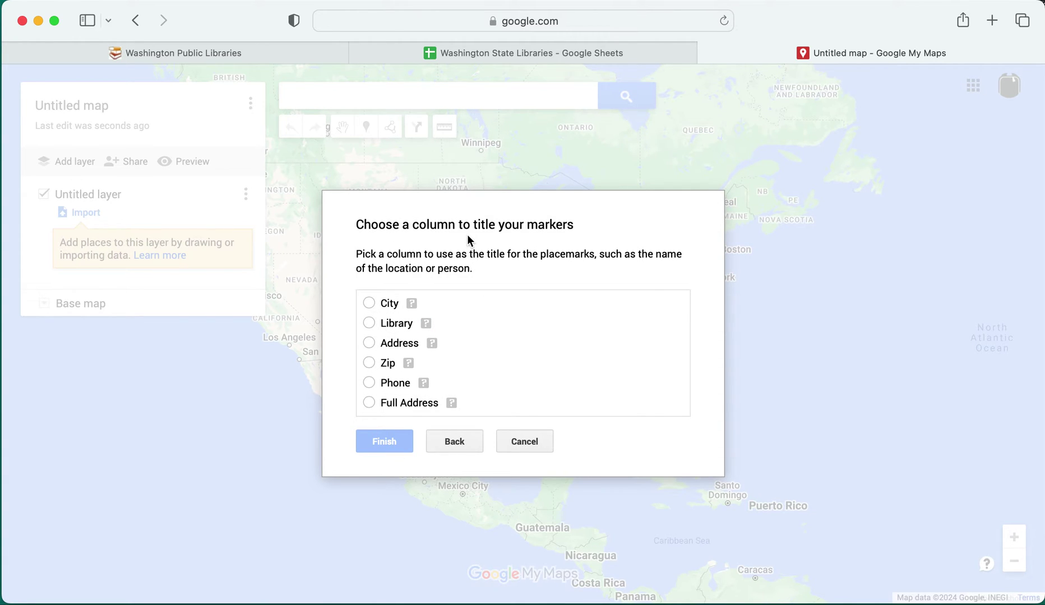
click(368, 325)
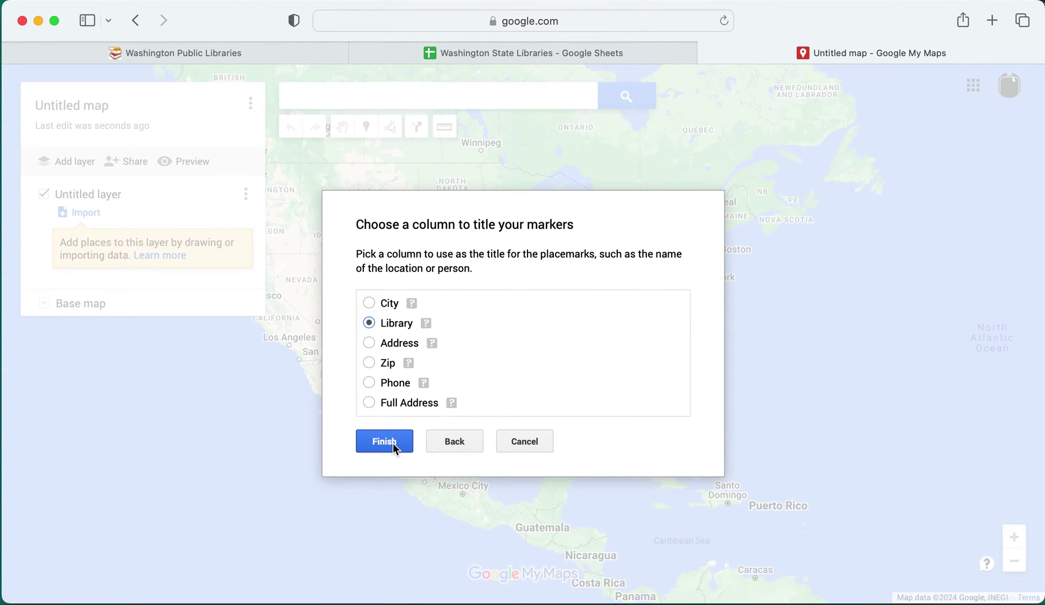
click(391, 444)
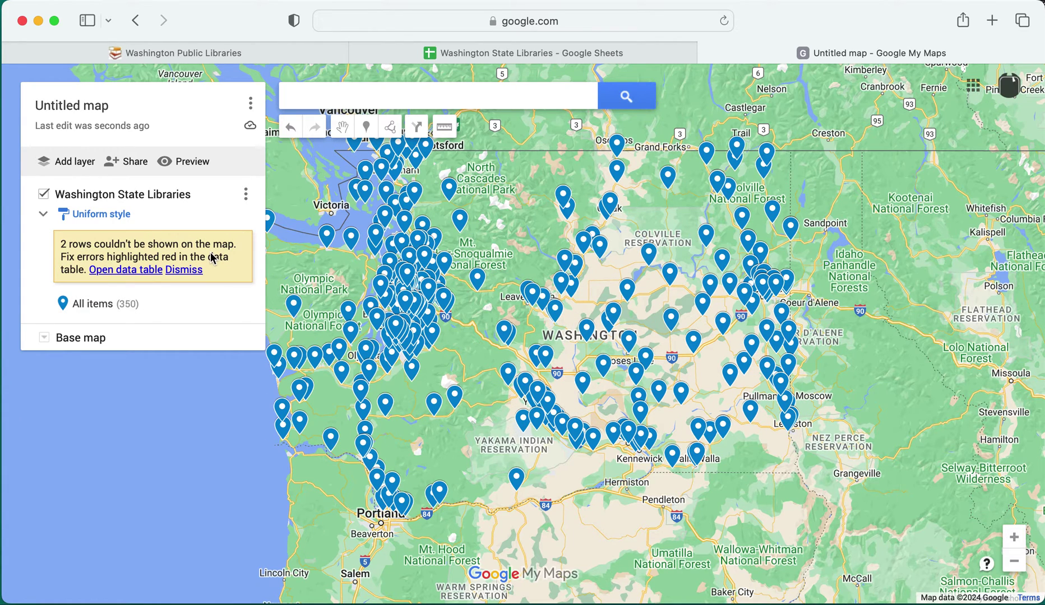
Step: Open the data table and inspect the flagged Garfield and White Salmon Full Address cells
click(136, 274)
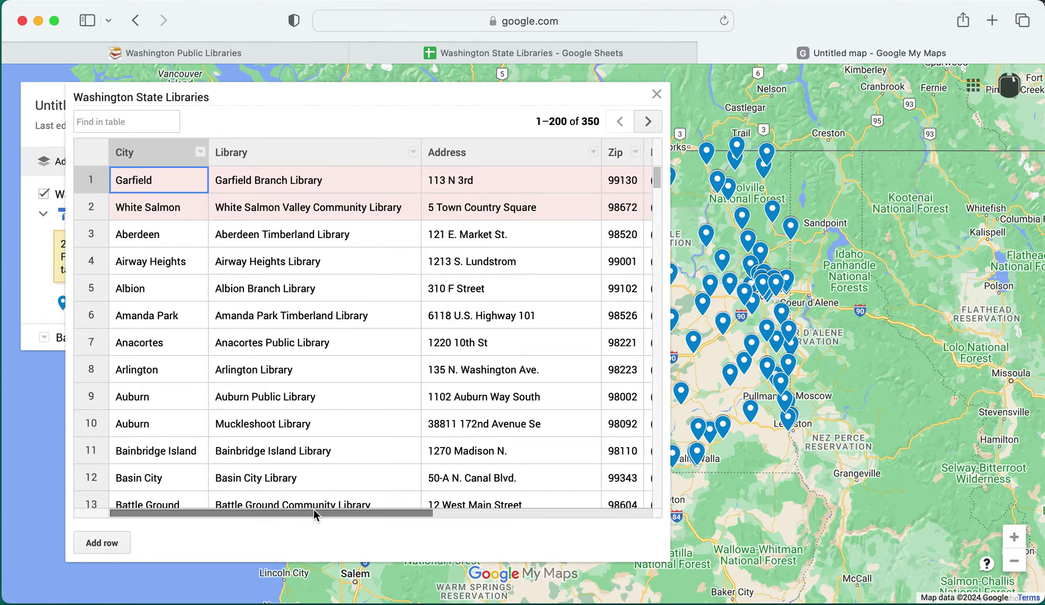
drag(317, 514, 583, 531)
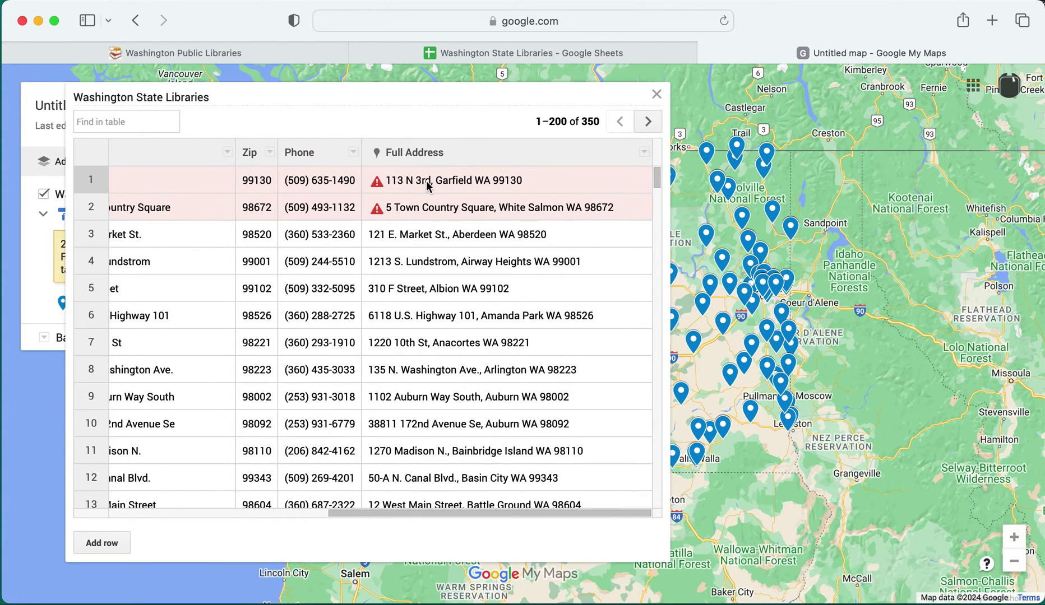
click(394, 187)
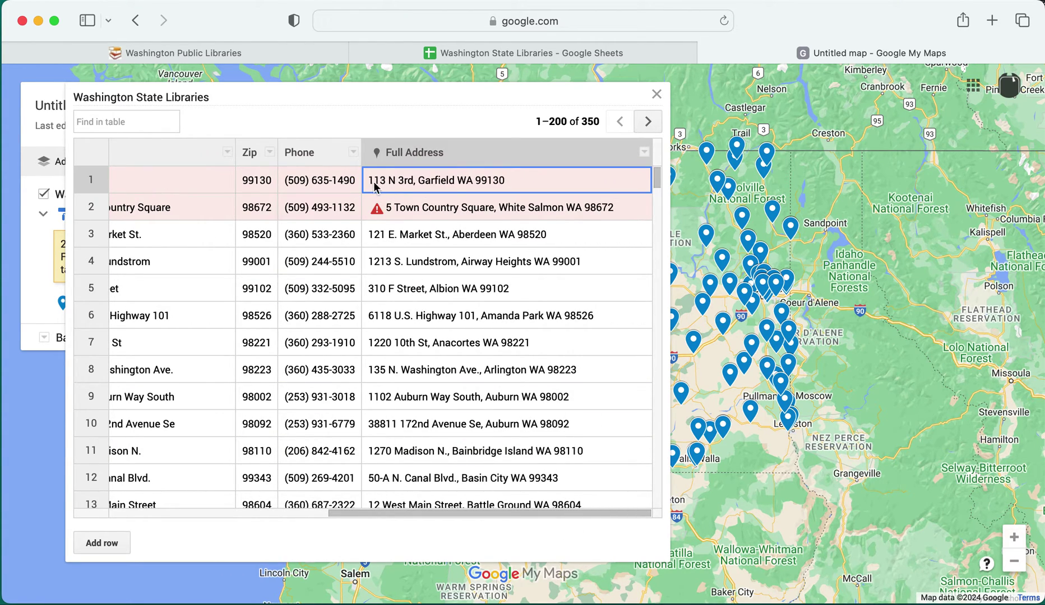
click(413, 189)
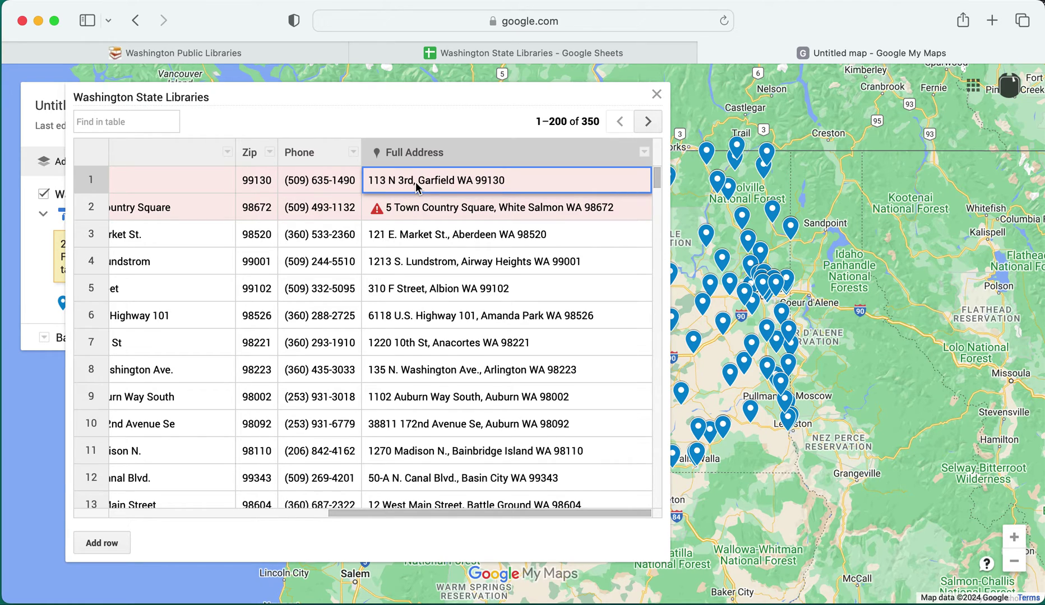
click(402, 215)
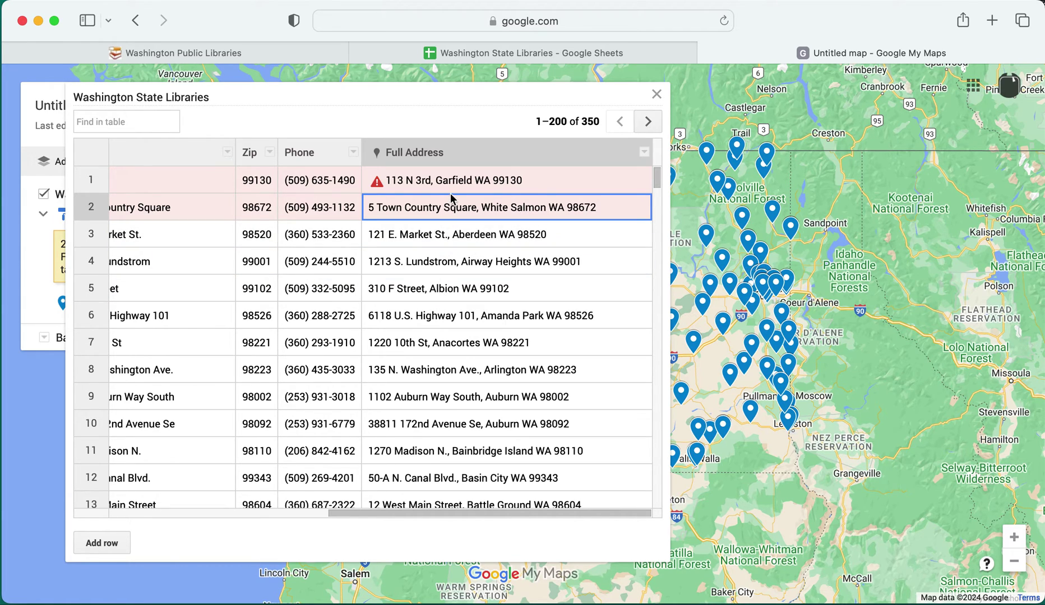
click(429, 267)
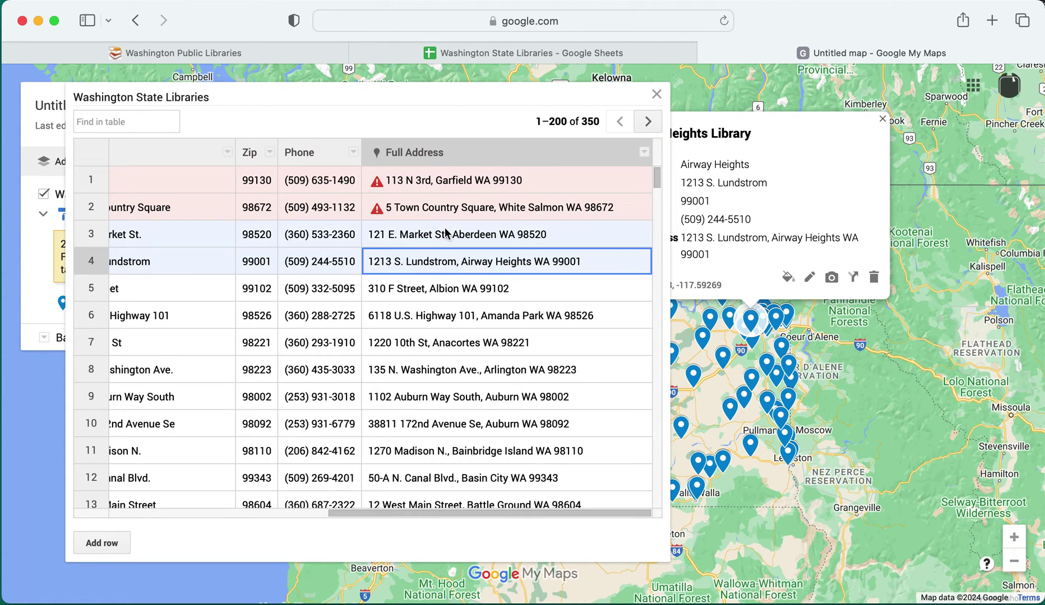
Step: Close the data table, select Coulee City Community Library, and open the layer's style and icon options
click(655, 94)
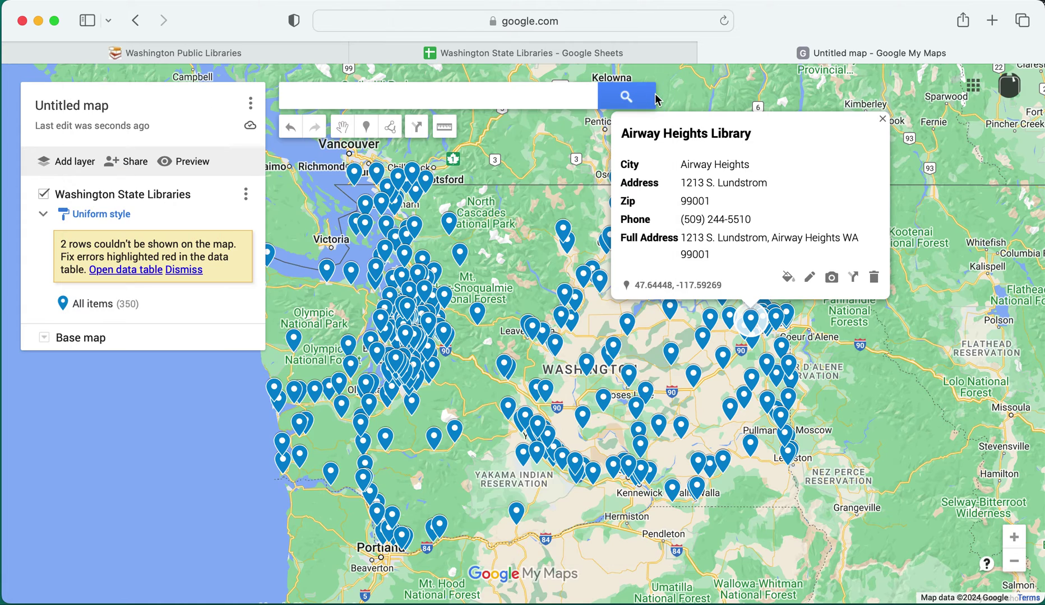
click(628, 326)
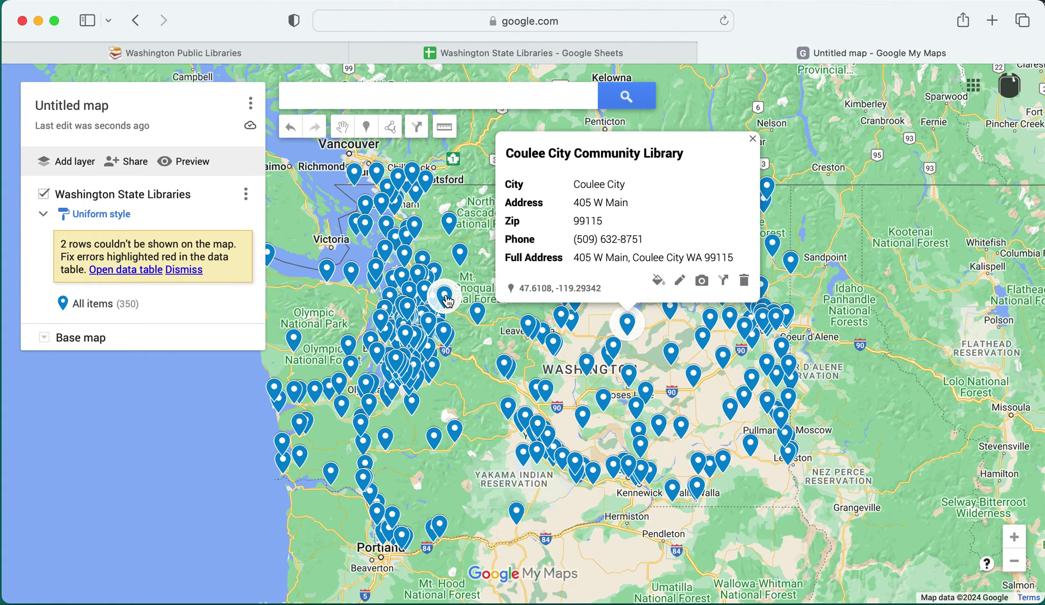
click(657, 283)
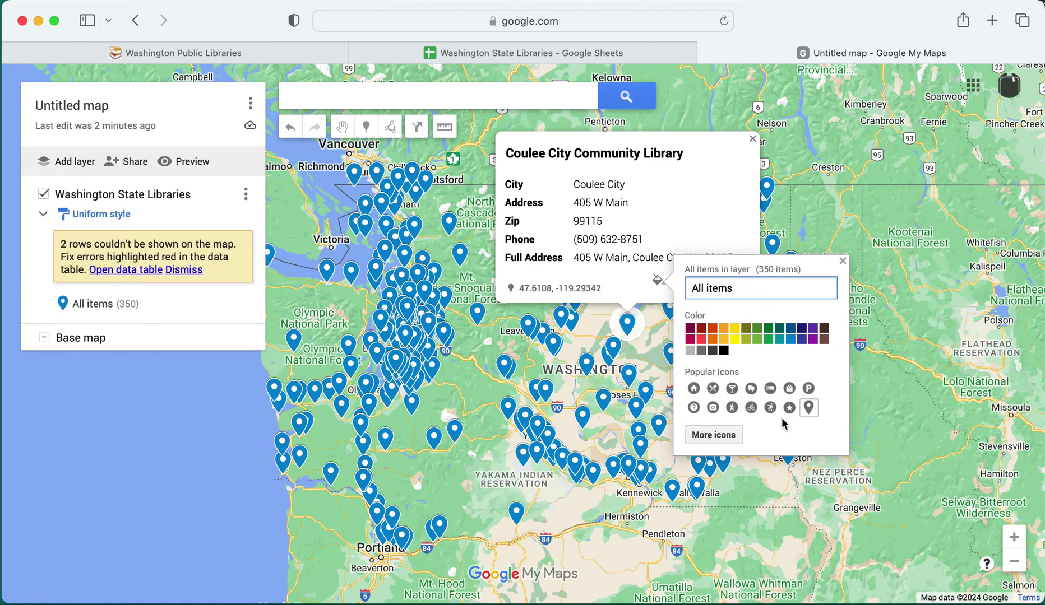
click(707, 435)
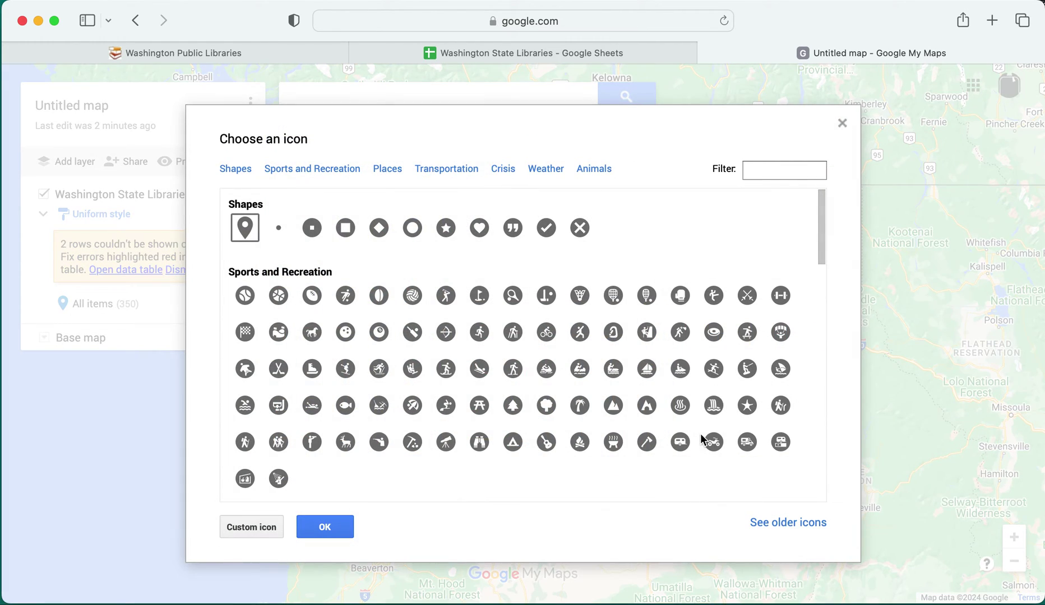
click(842, 123)
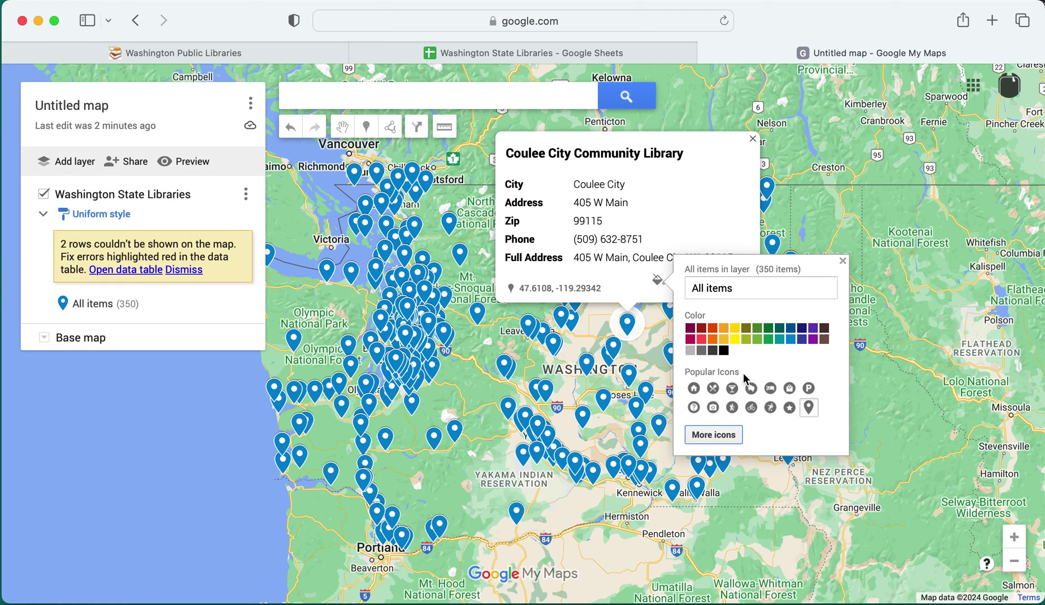